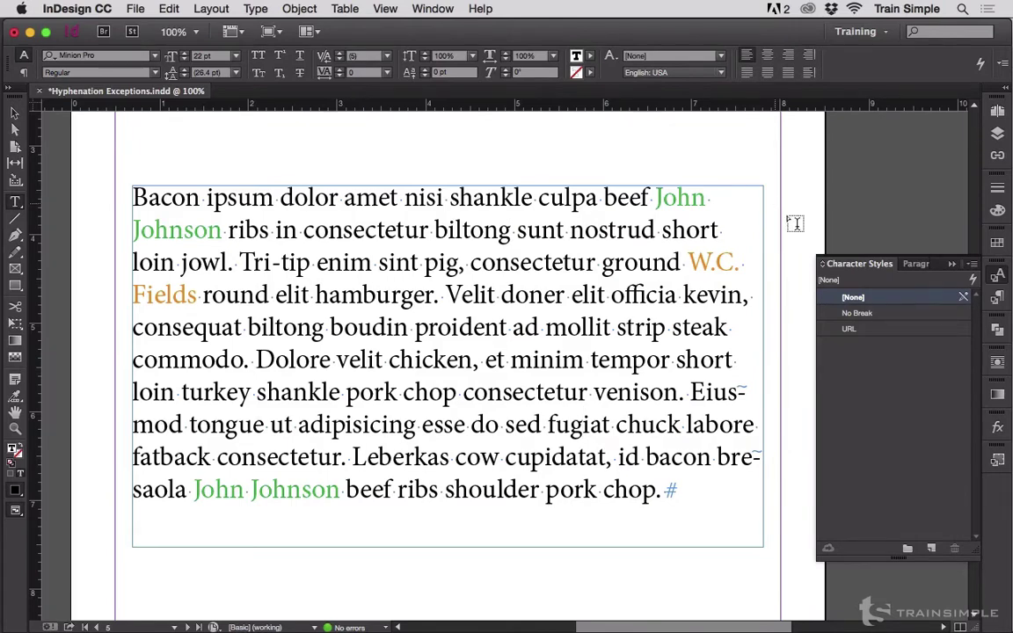
- Inspect the No Break character style's basic character formats and close without changes
right_click(876, 314)
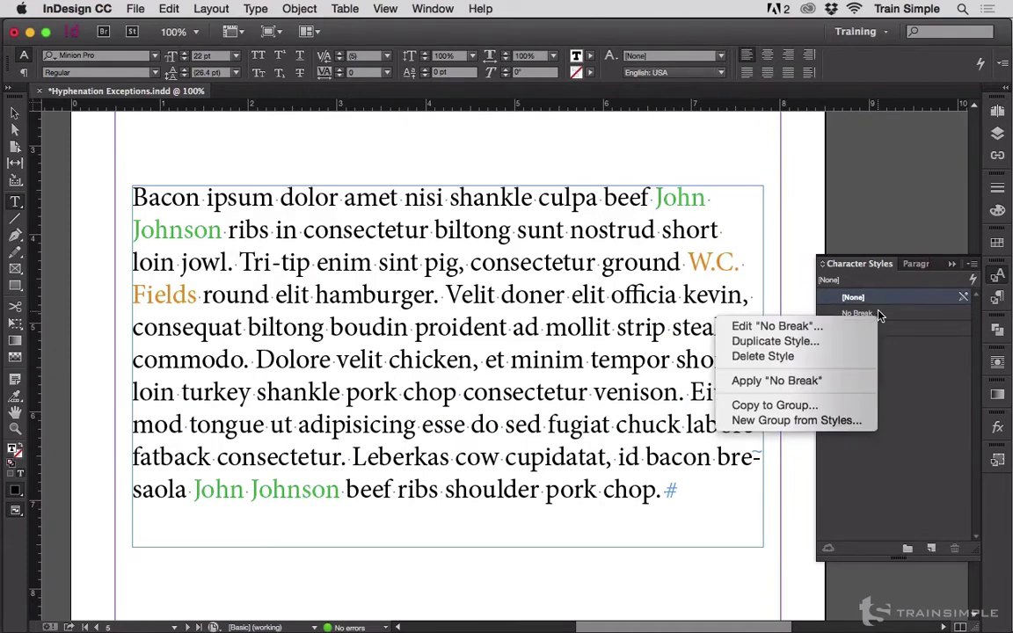
click(697, 326)
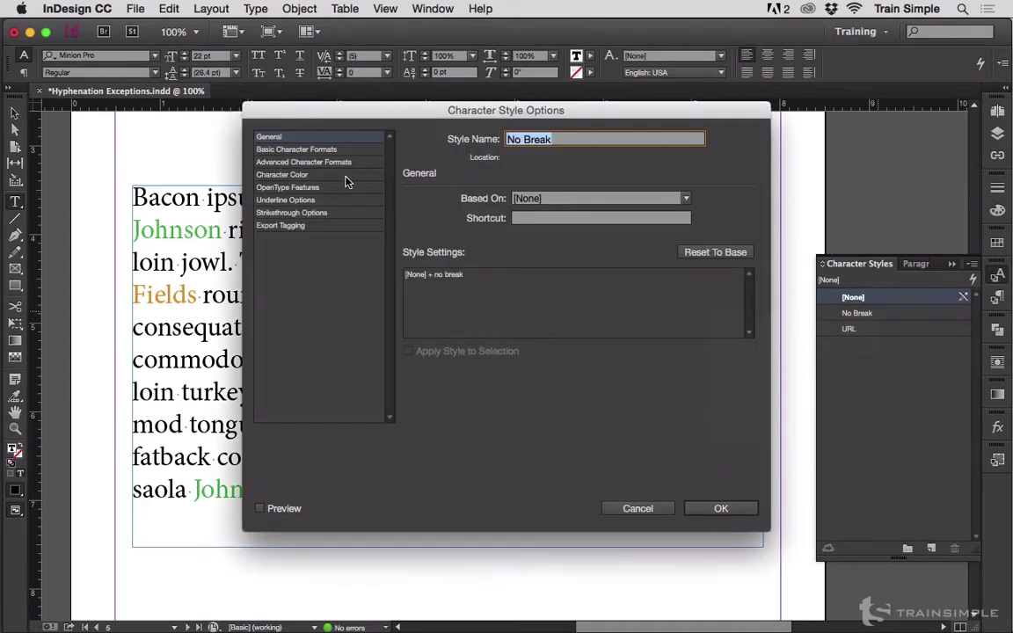
click(299, 150)
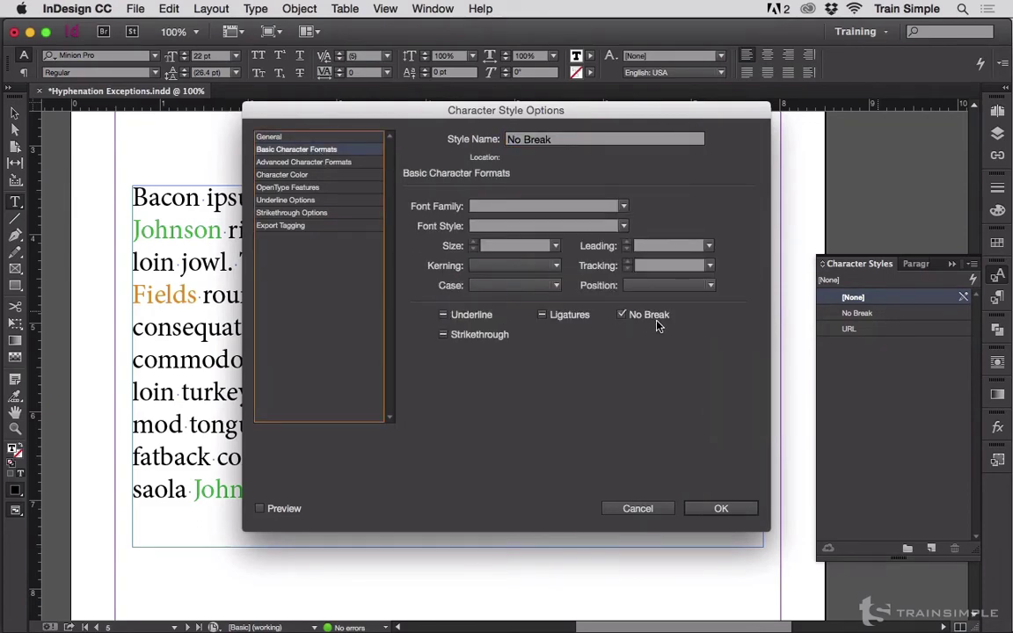
click(636, 508)
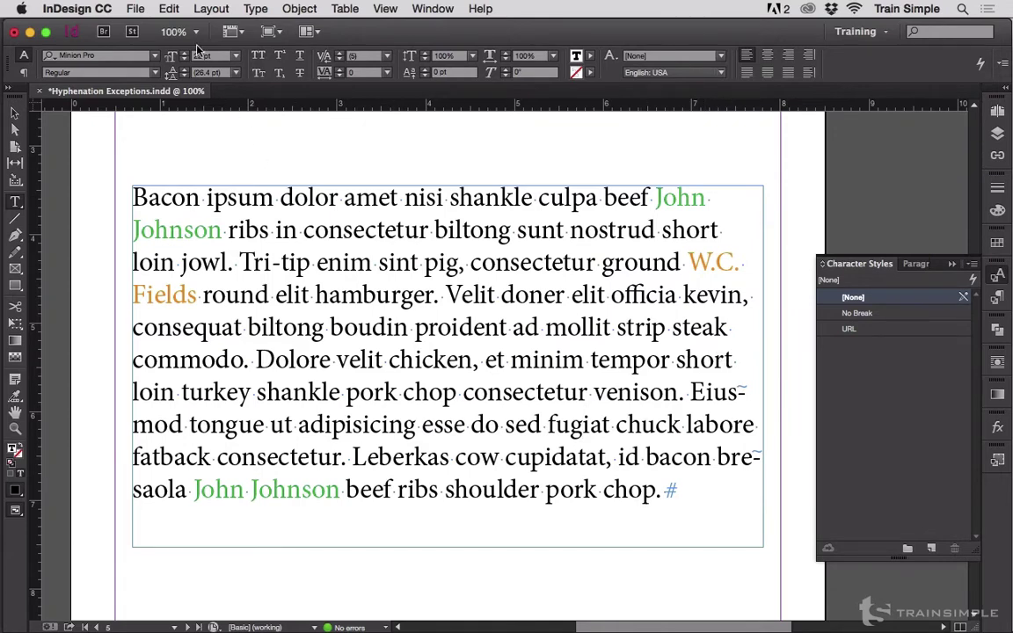
- Use Find/Change to apply the No Break character style to every 'John Johnson'
click(175, 9)
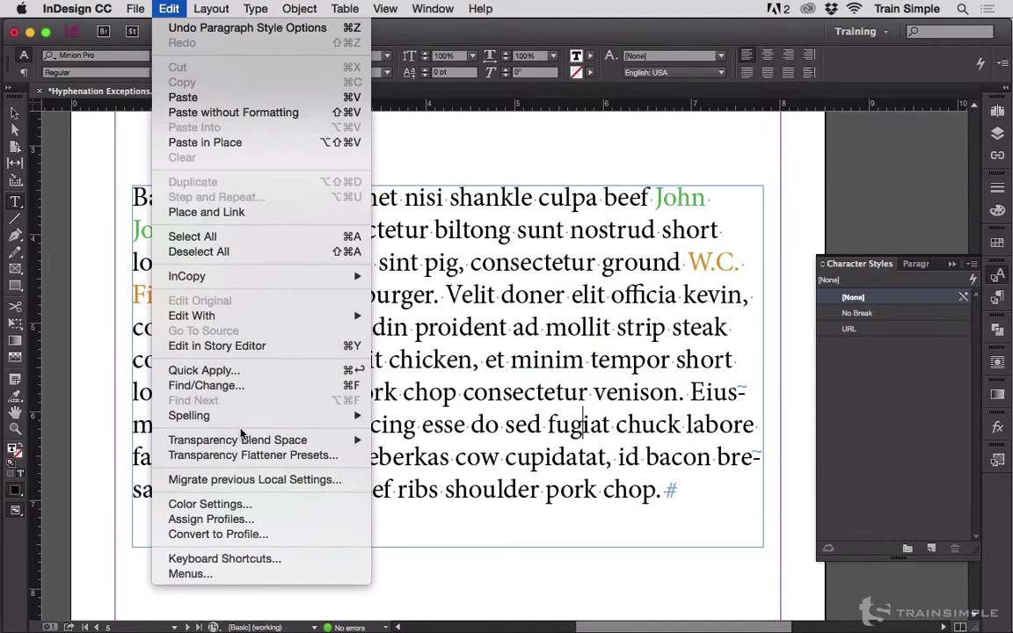
click(231, 386)
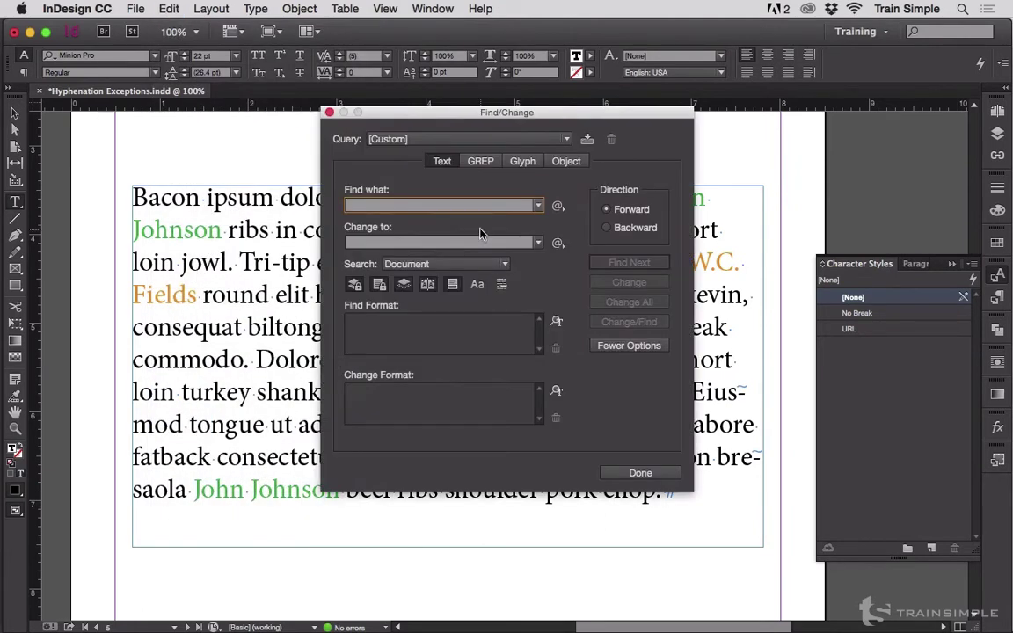
text(John Jo)
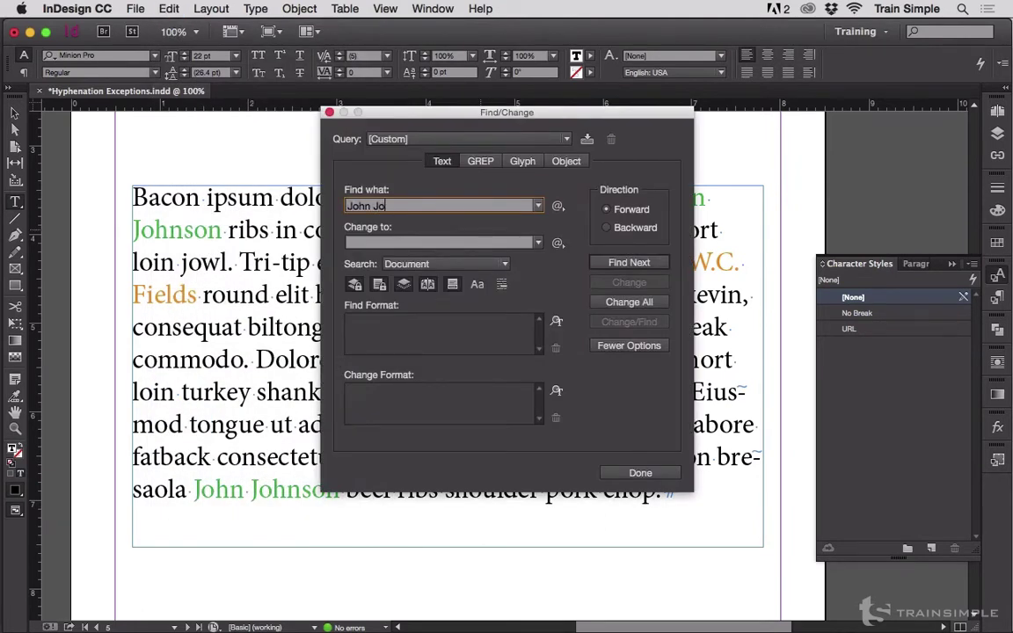
text(hnson)
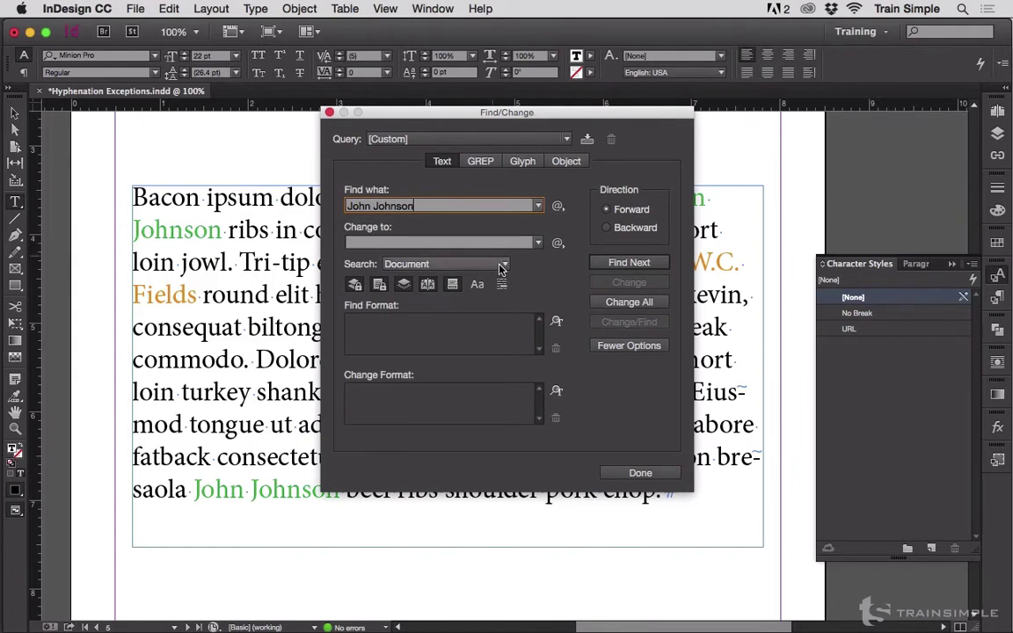
click(556, 393)
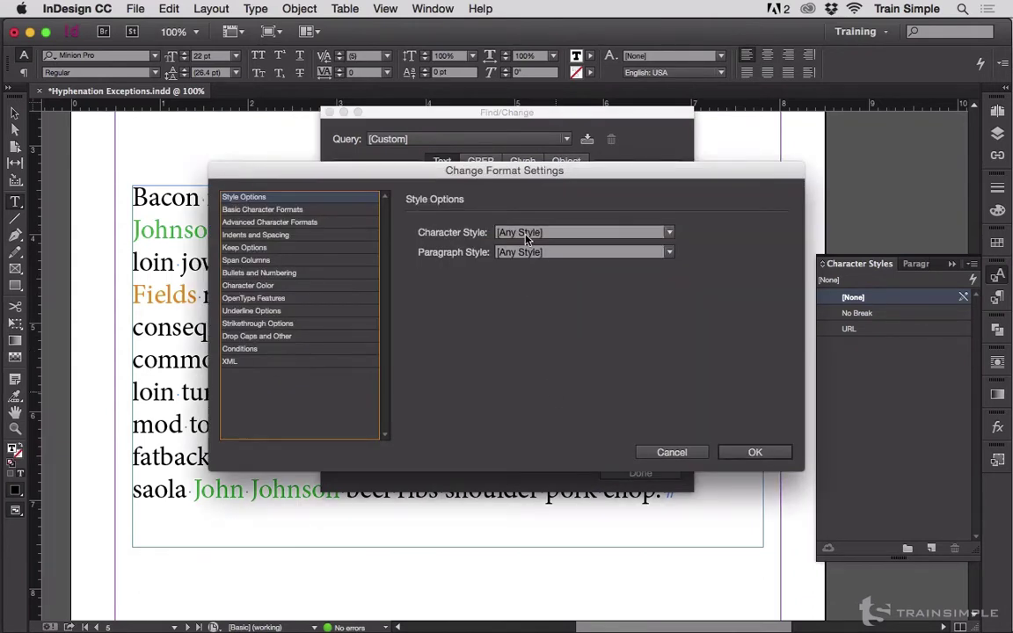
click(562, 232)
click(538, 281)
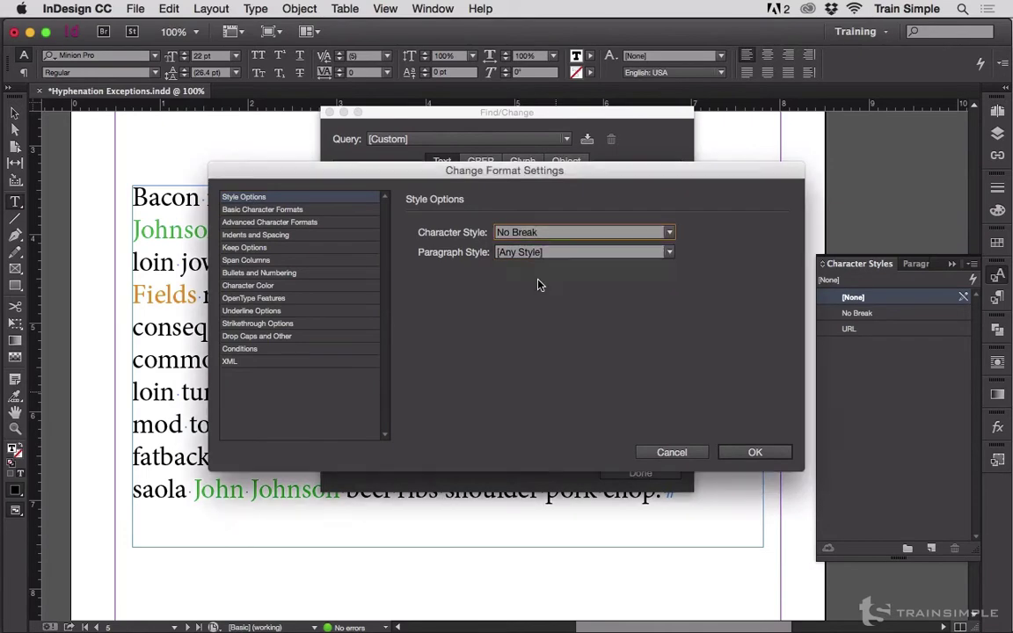
click(751, 452)
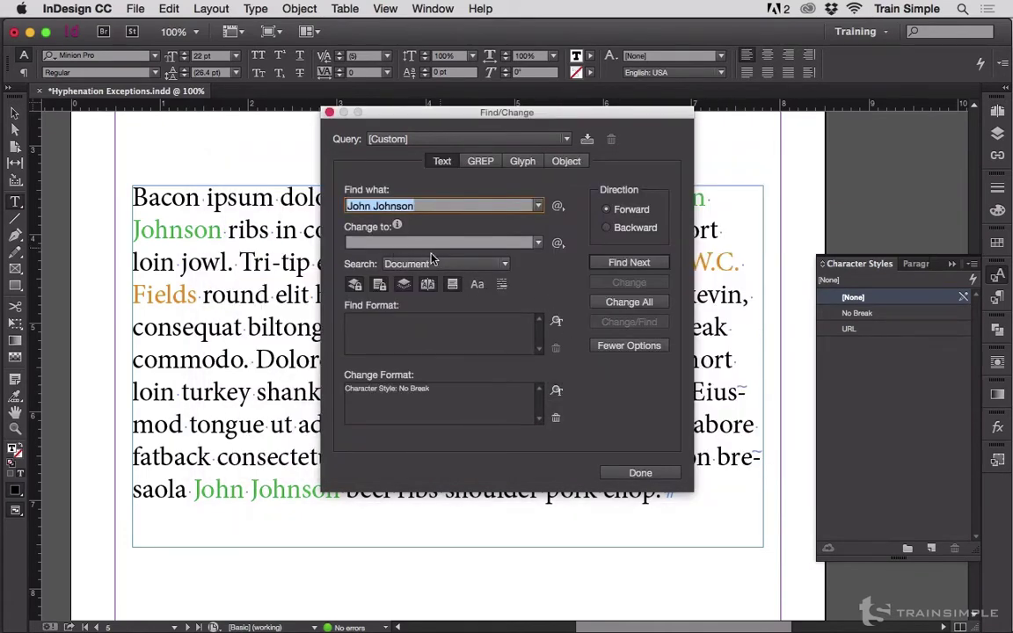
click(629, 301)
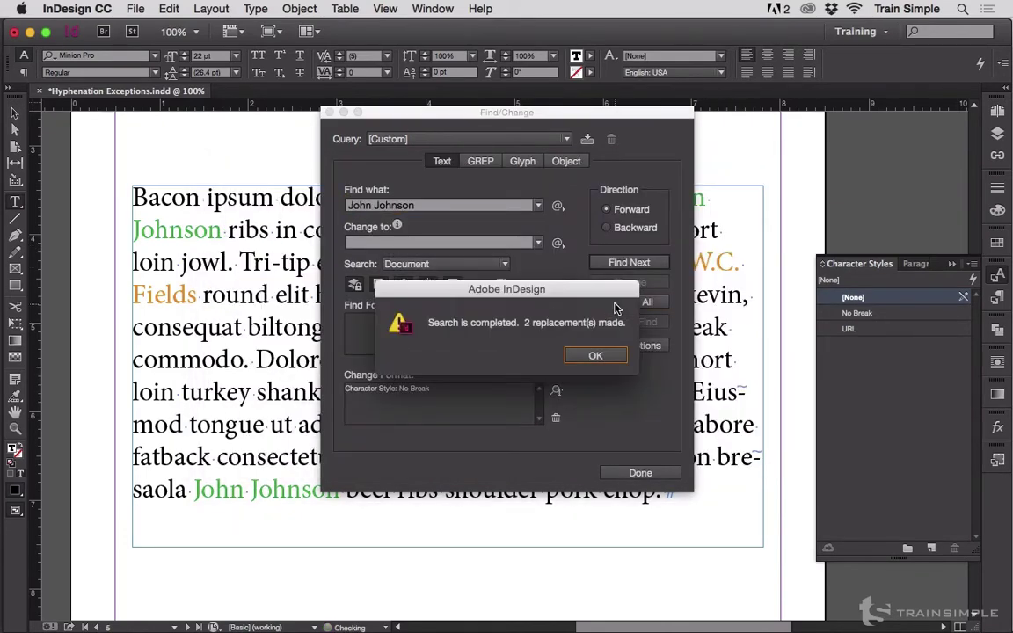
click(578, 356)
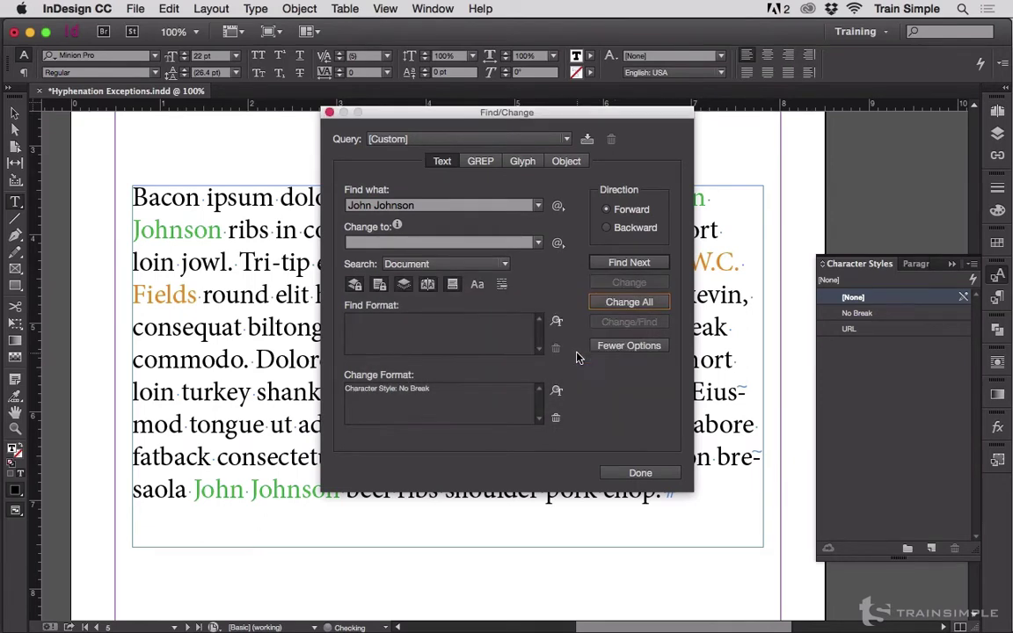
- Close Find/Change and confirm the first 'Johnson' carries the No Break style
click(641, 472)
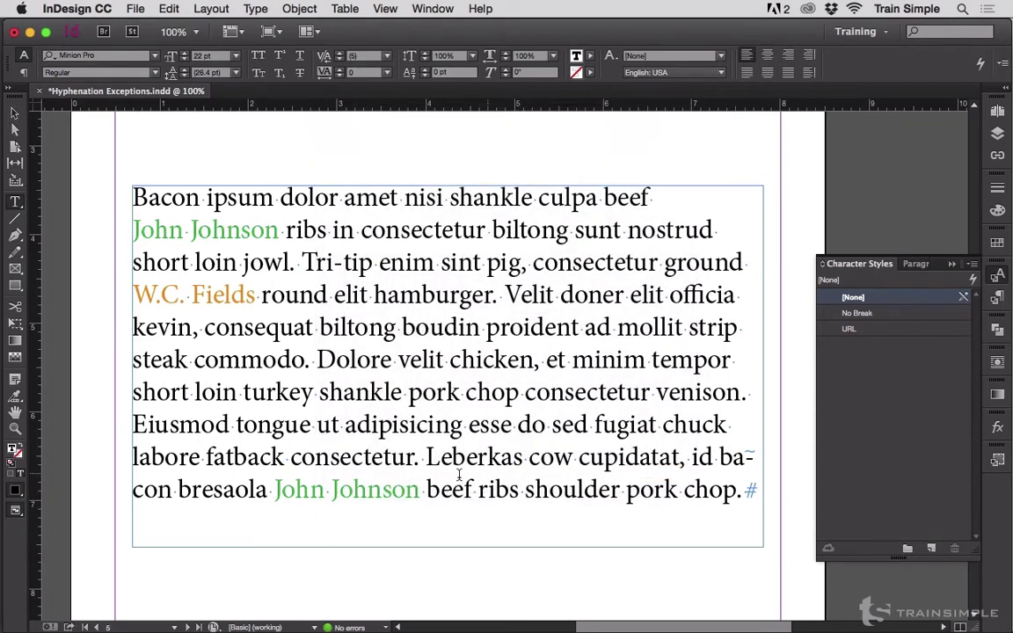
drag(186, 229, 226, 230)
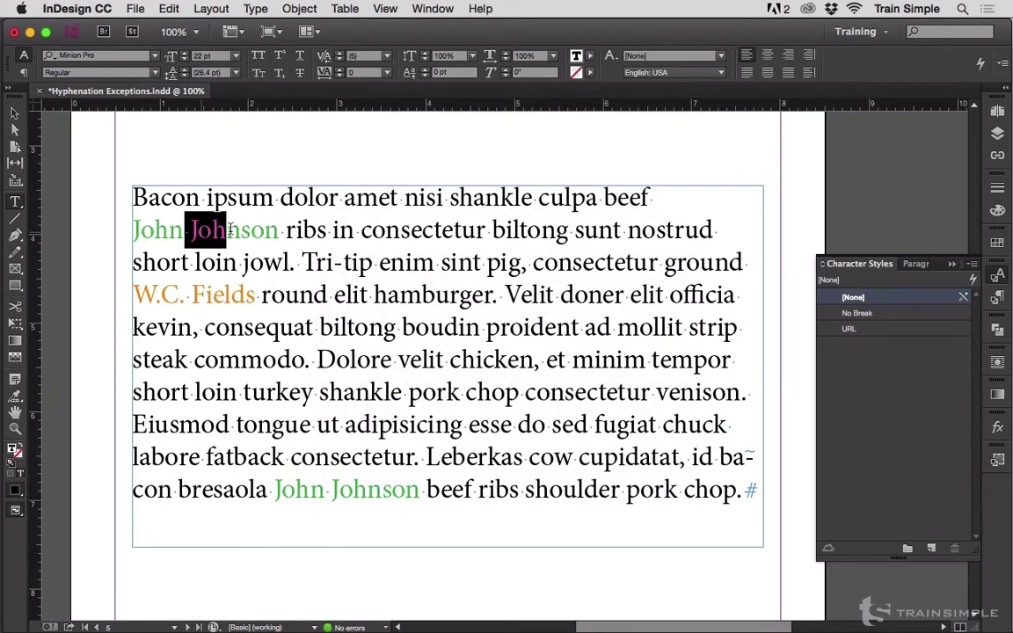
click(874, 313)
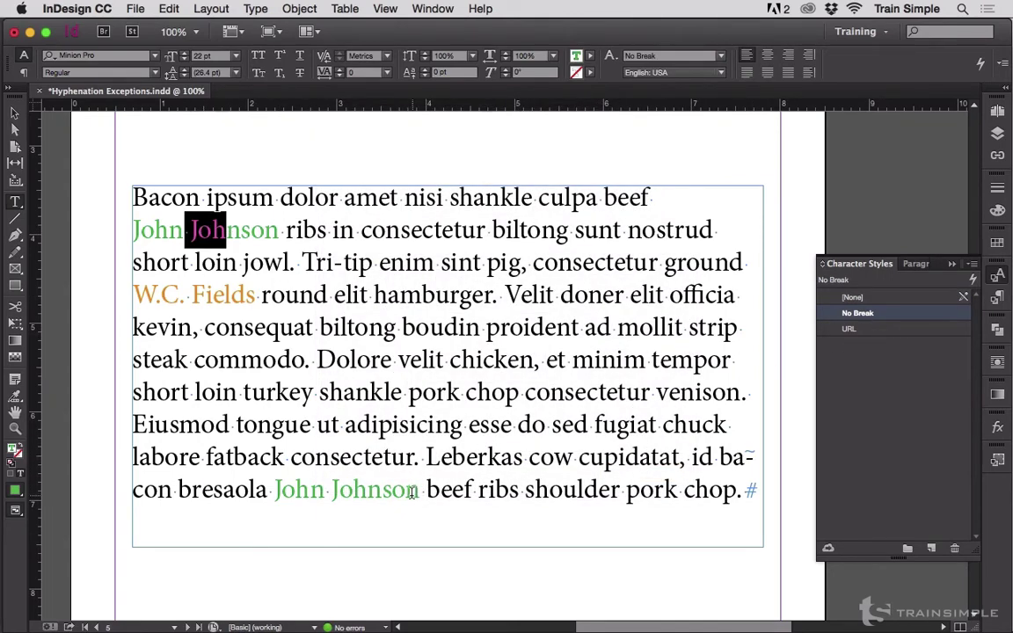
- Set the last 'Johnson' to the [None] character style, then show Paragraph Styles
drag(406, 490, 331, 490)
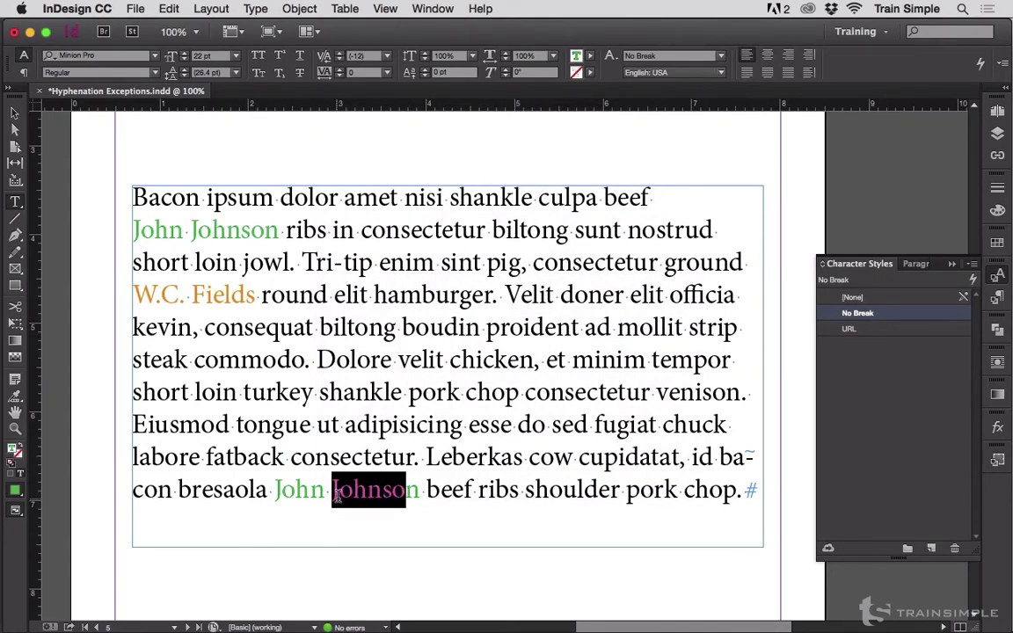
click(941, 297)
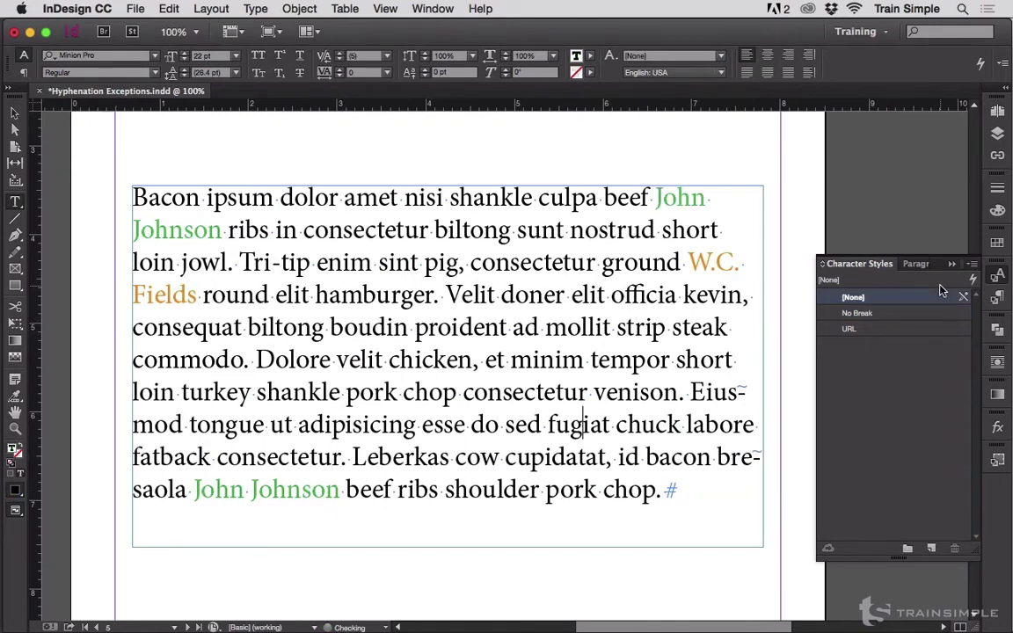
click(666, 296)
click(915, 264)
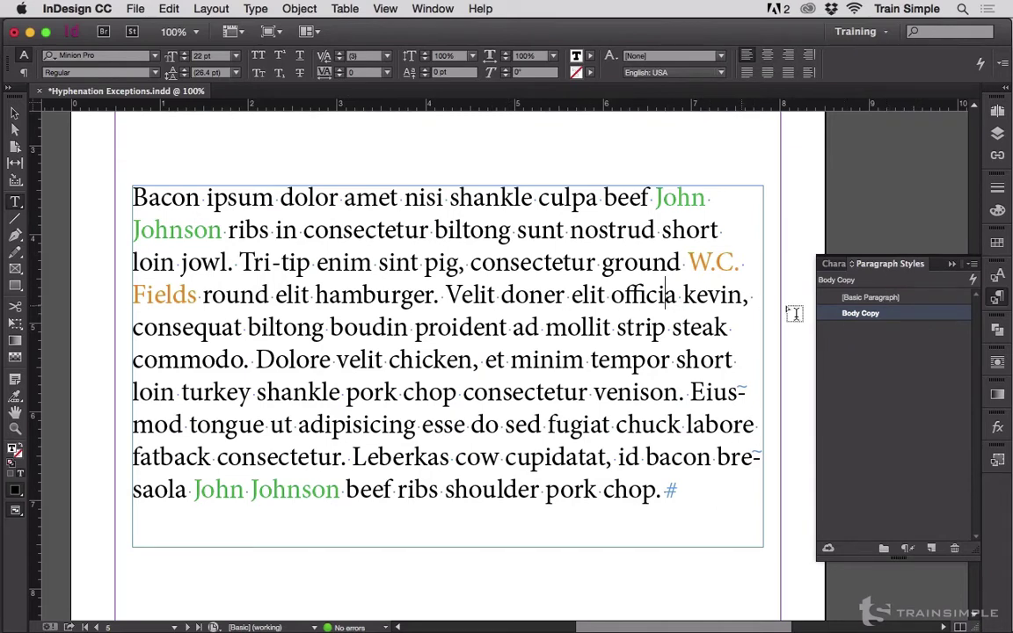
- Add a GREP style to Body Copy applying No Break to the text 'John Johnson'
right_click(858, 315)
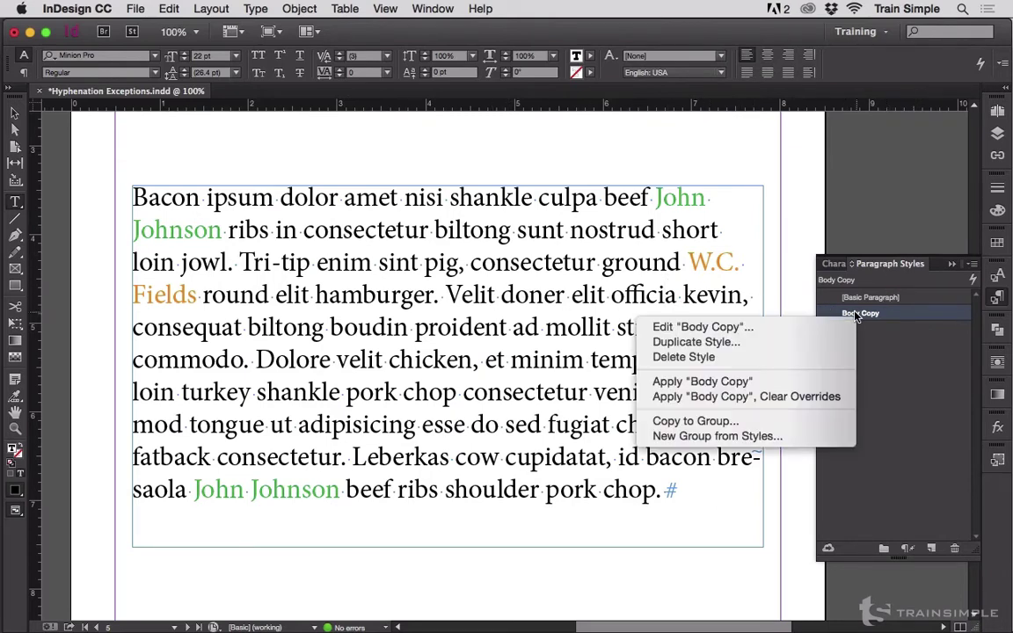
click(820, 327)
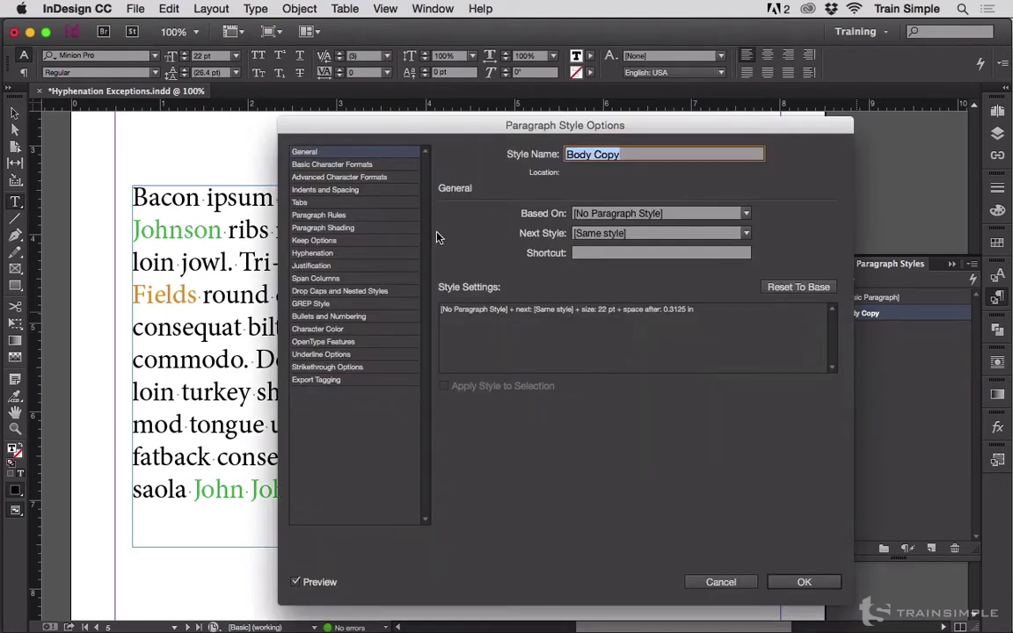
click(350, 305)
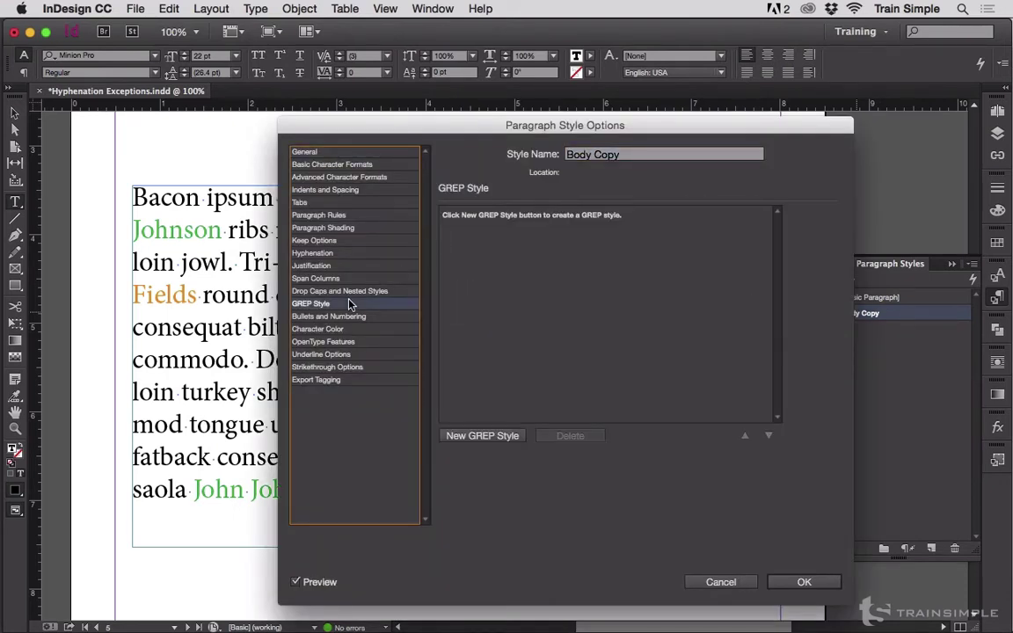
click(469, 434)
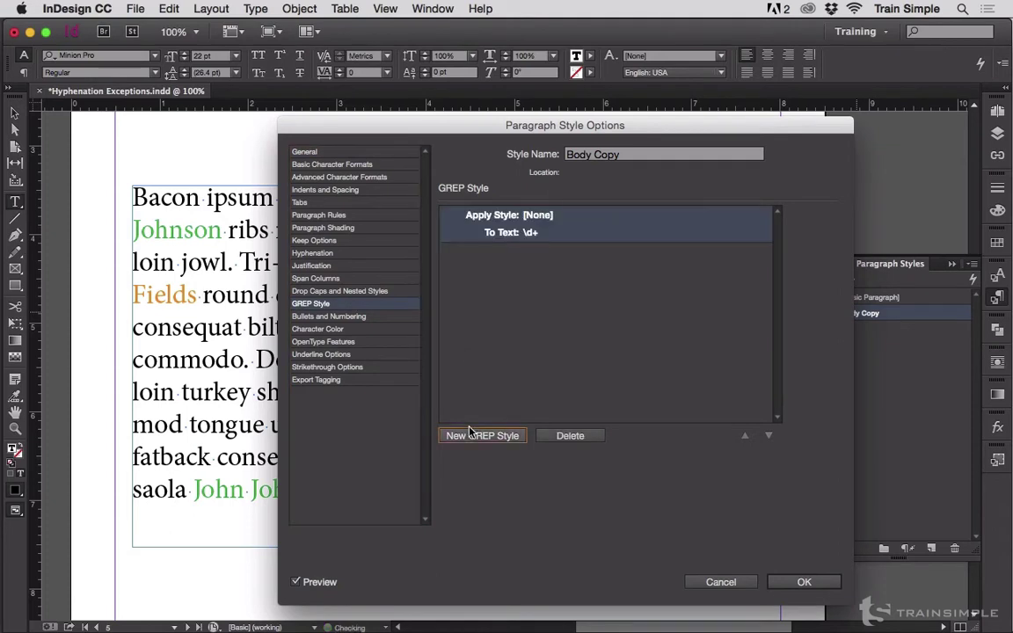
click(538, 216)
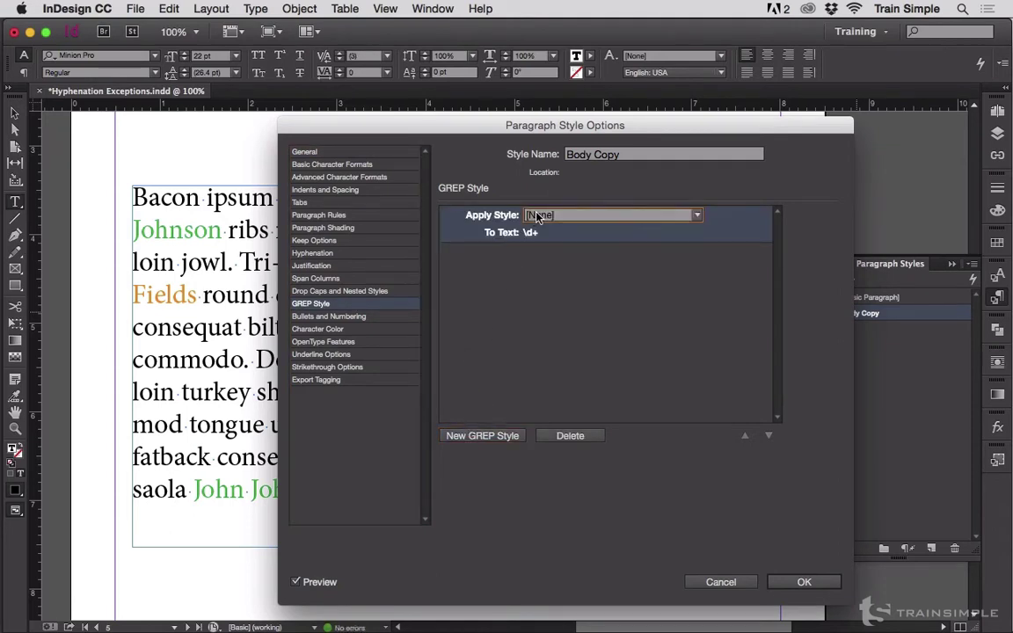
click(589, 217)
click(606, 248)
click(531, 234)
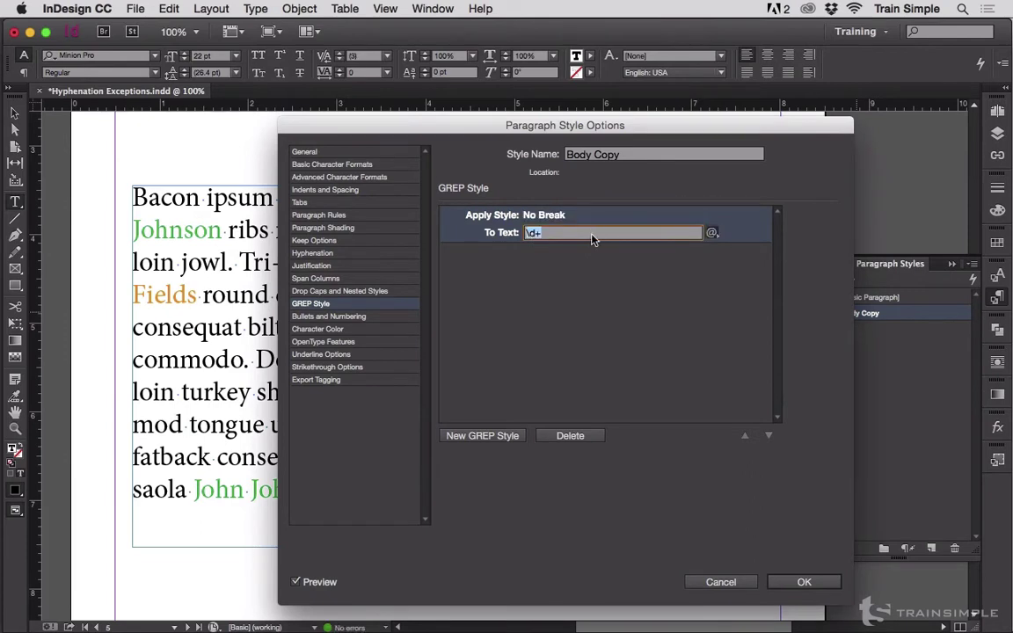
text(John Johnson)
click(550, 296)
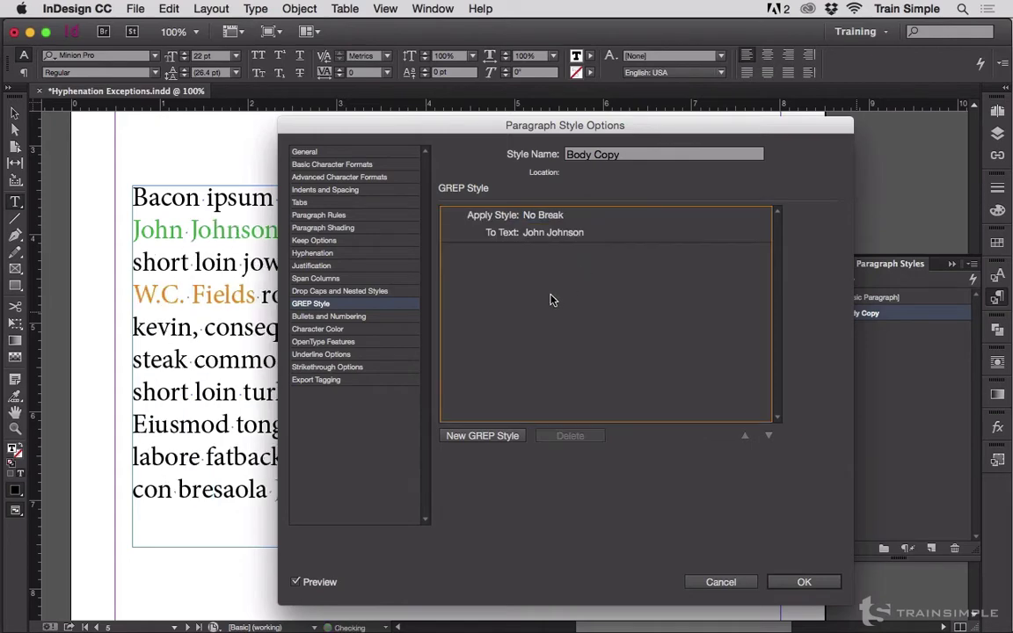
drag(538, 134, 630, 141)
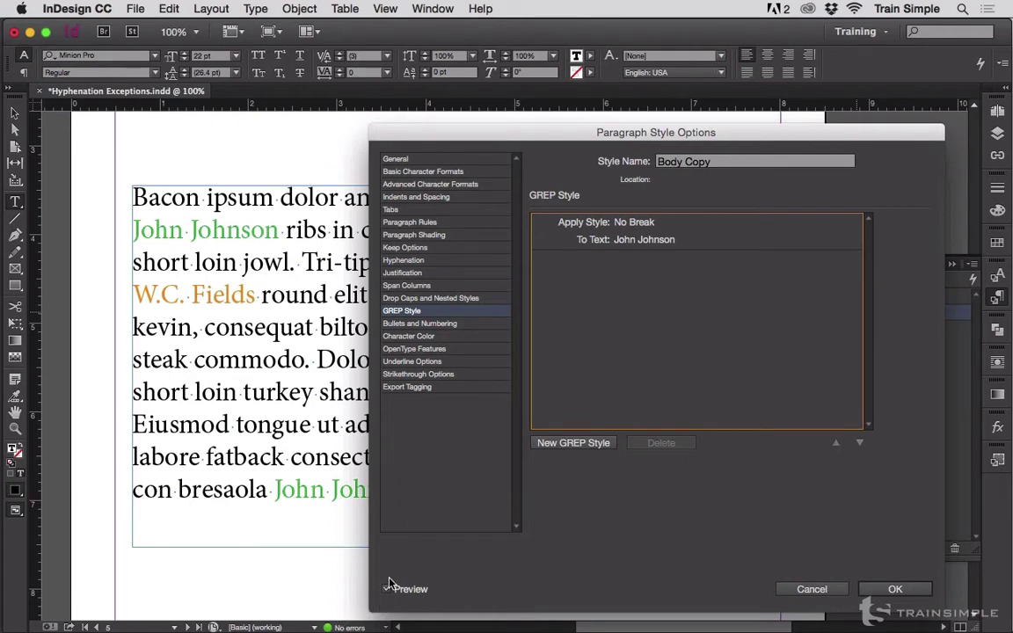
click(889, 587)
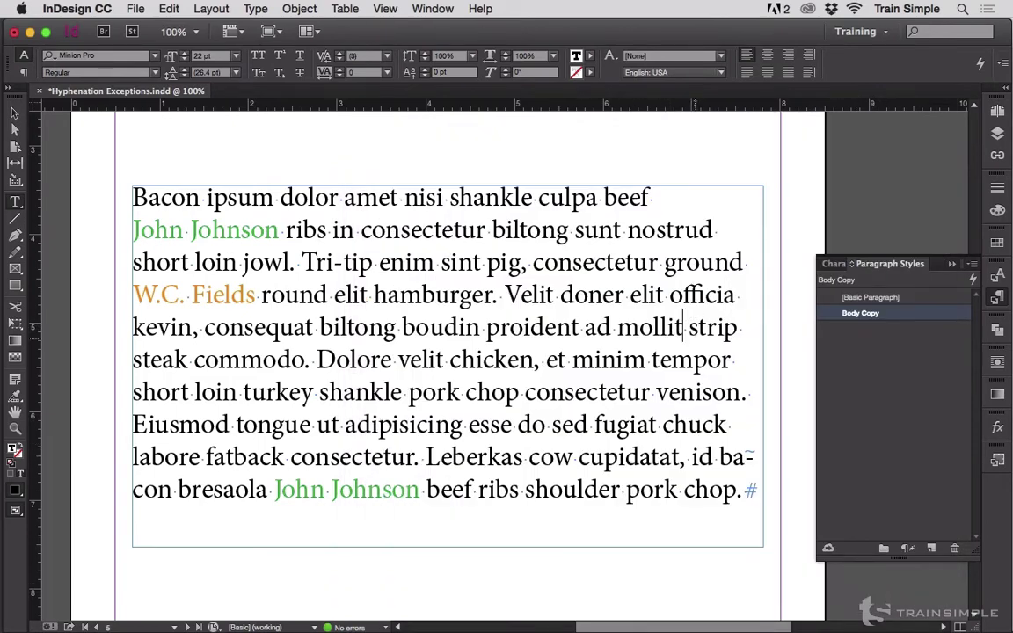
- Type 'John Johnson' before 'strip', then briefly select the name W.C. Fields
text(John )
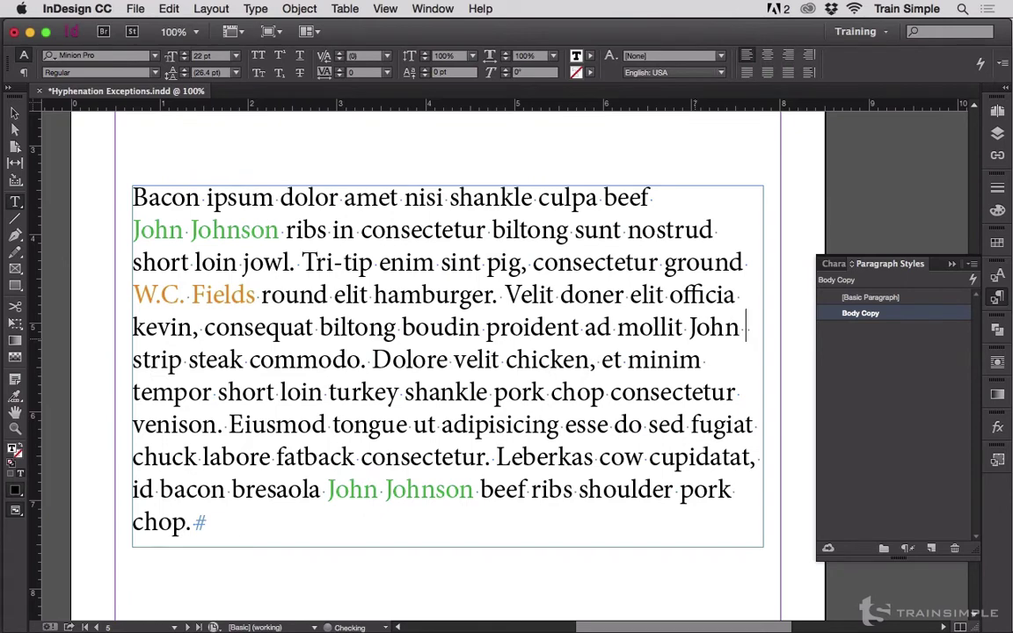
text(Johnson strip steak commodo. Dolore velit chick-)
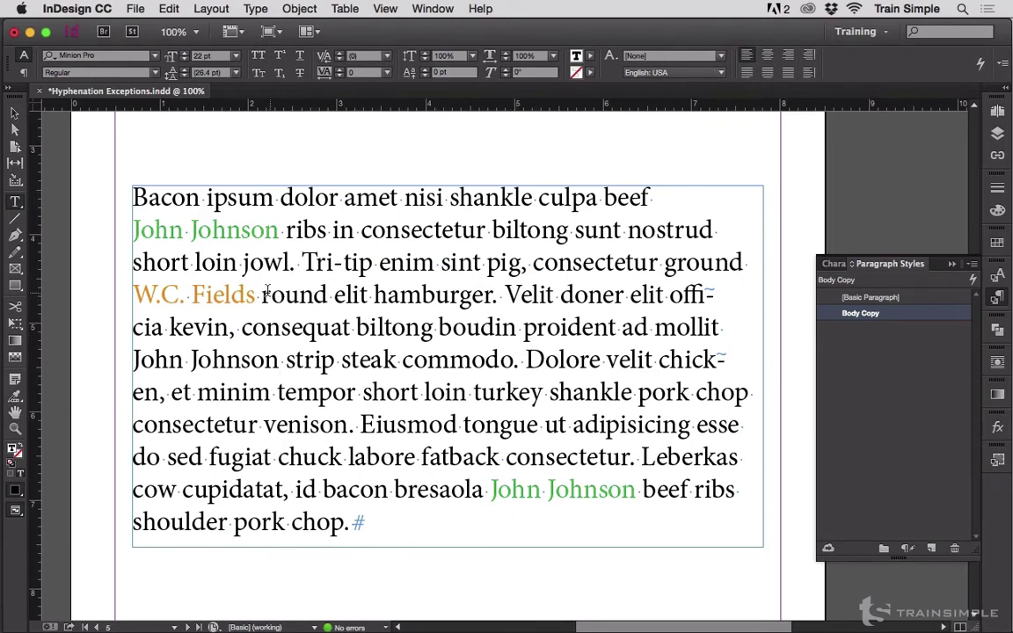
drag(256, 295, 133, 294)
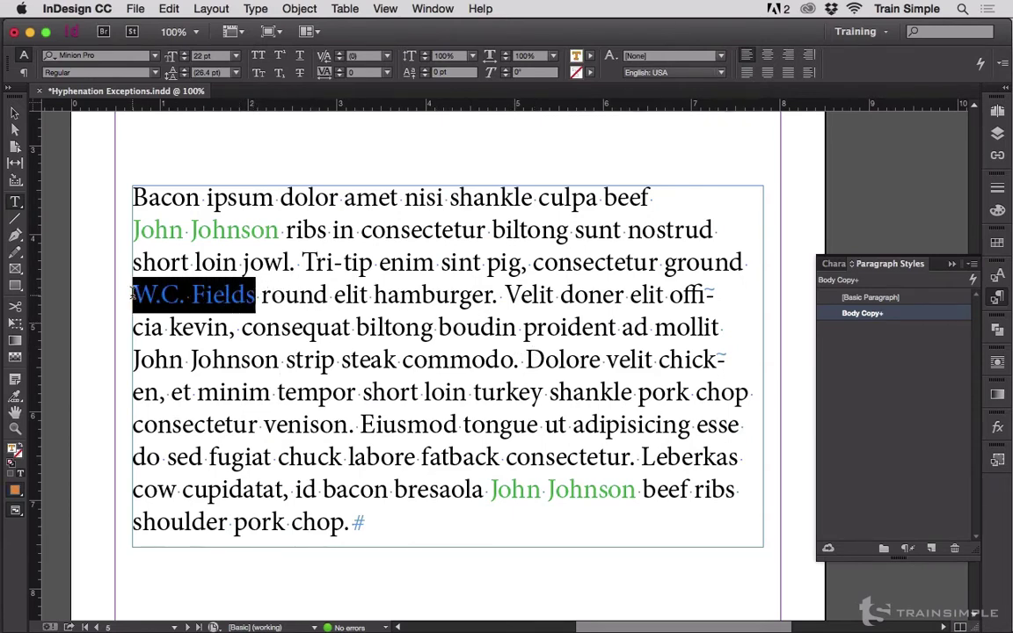
click(163, 296)
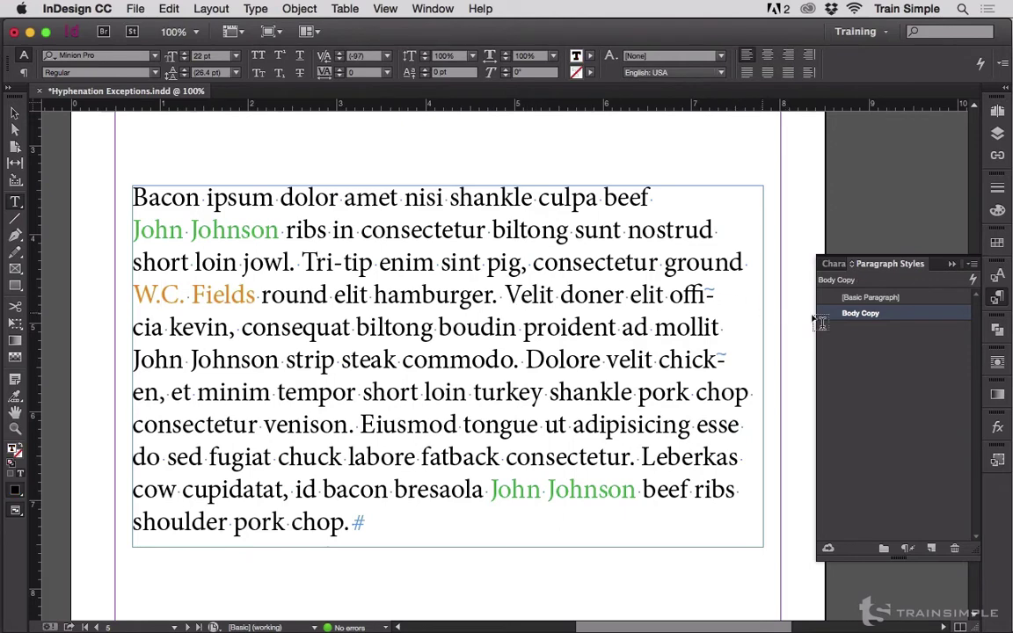
- Clear Body Copy's overrides and add a second rule in its GREP Style settings
alt+click(864, 315)
right_click(865, 313)
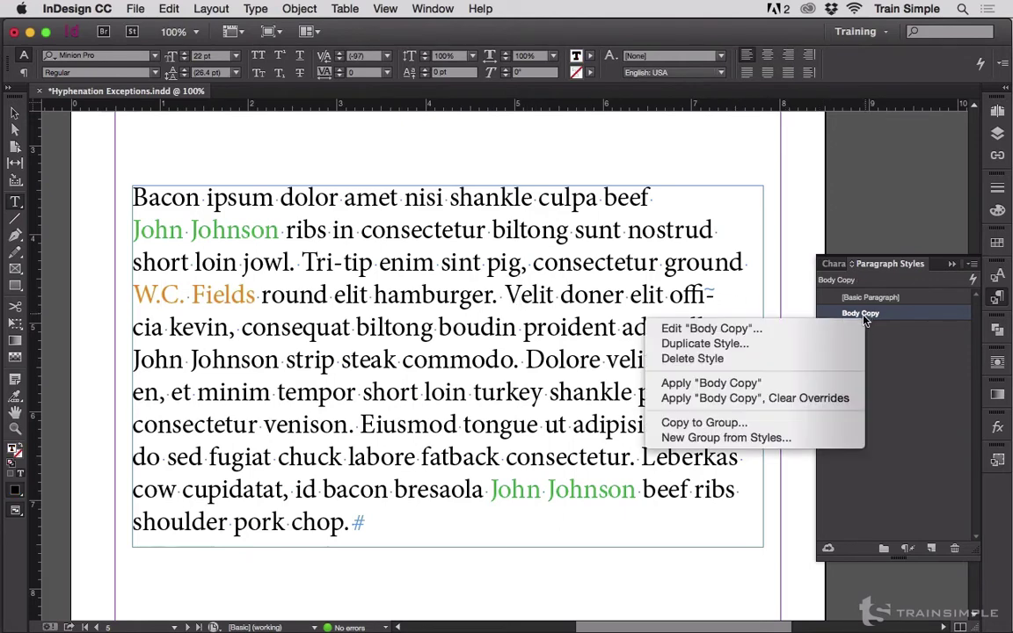
click(791, 329)
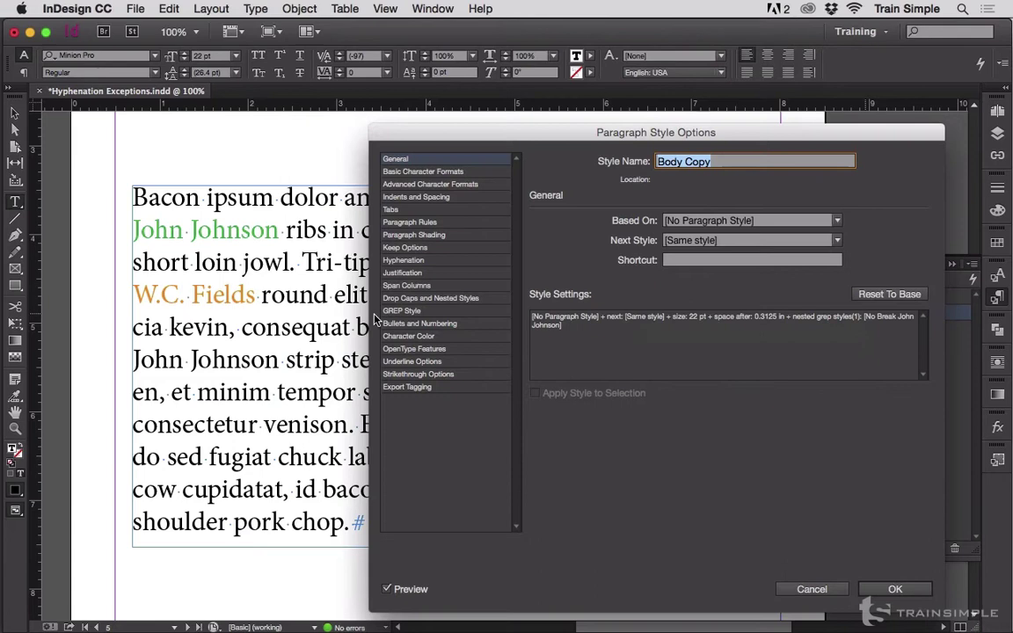
click(405, 310)
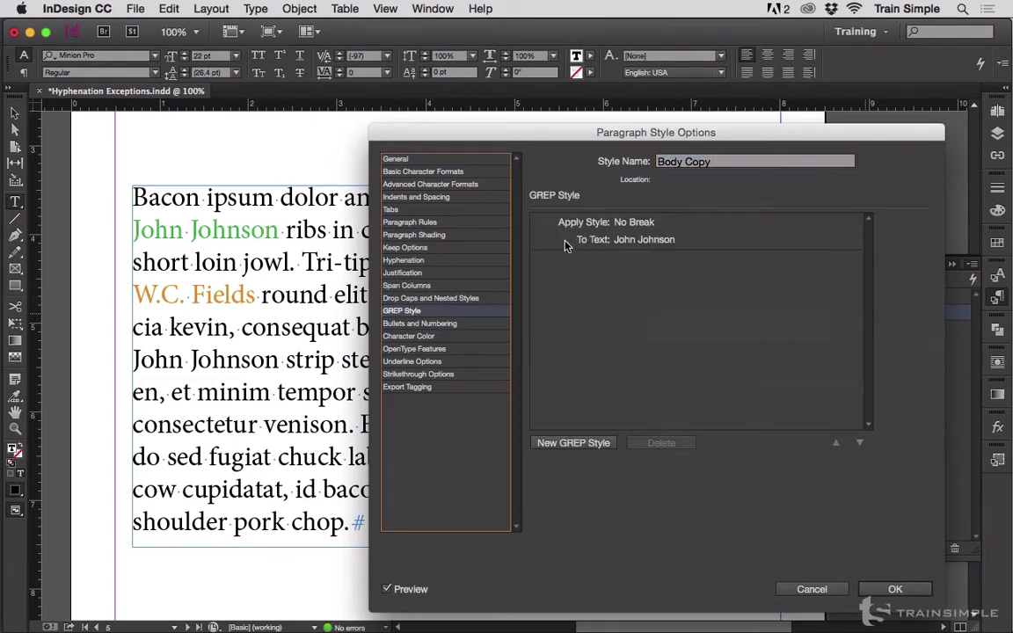
click(562, 443)
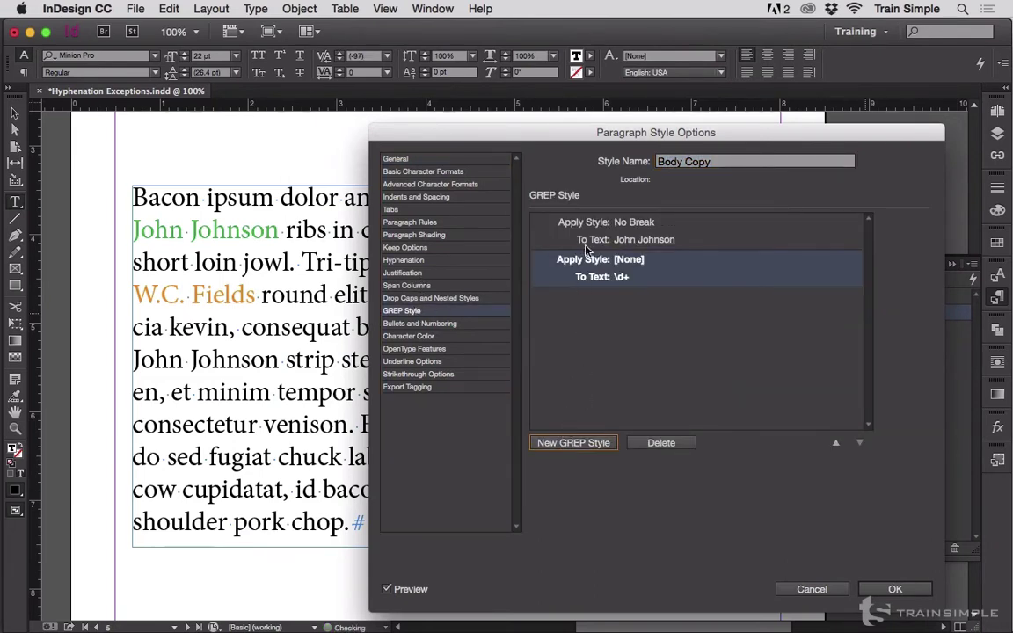
- Make the new rule apply No Break to the pattern 'W\.C\. Fields' and save
click(627, 262)
click(685, 267)
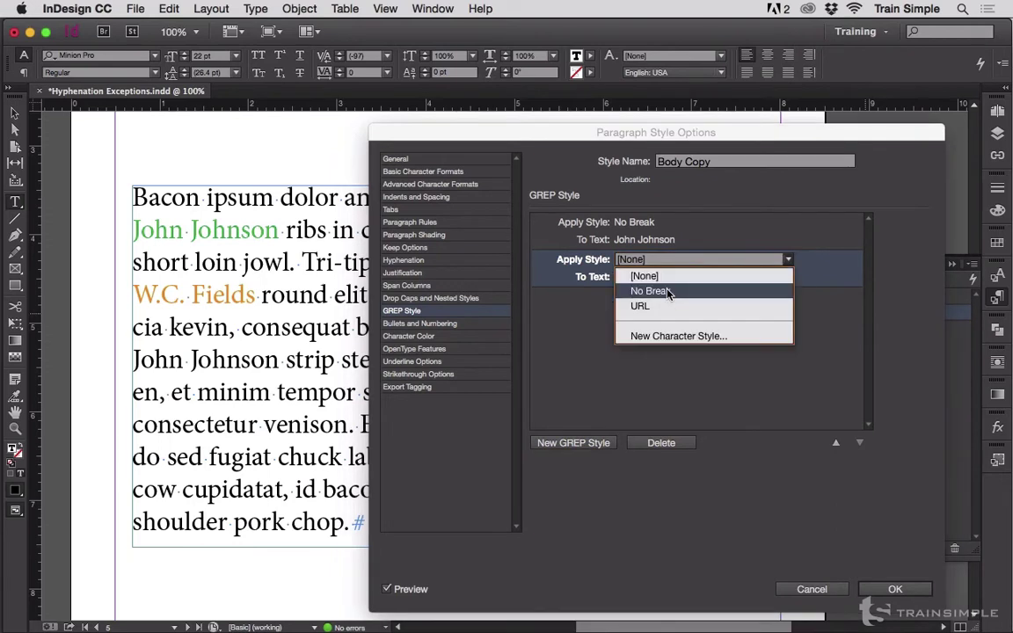
click(666, 291)
click(637, 276)
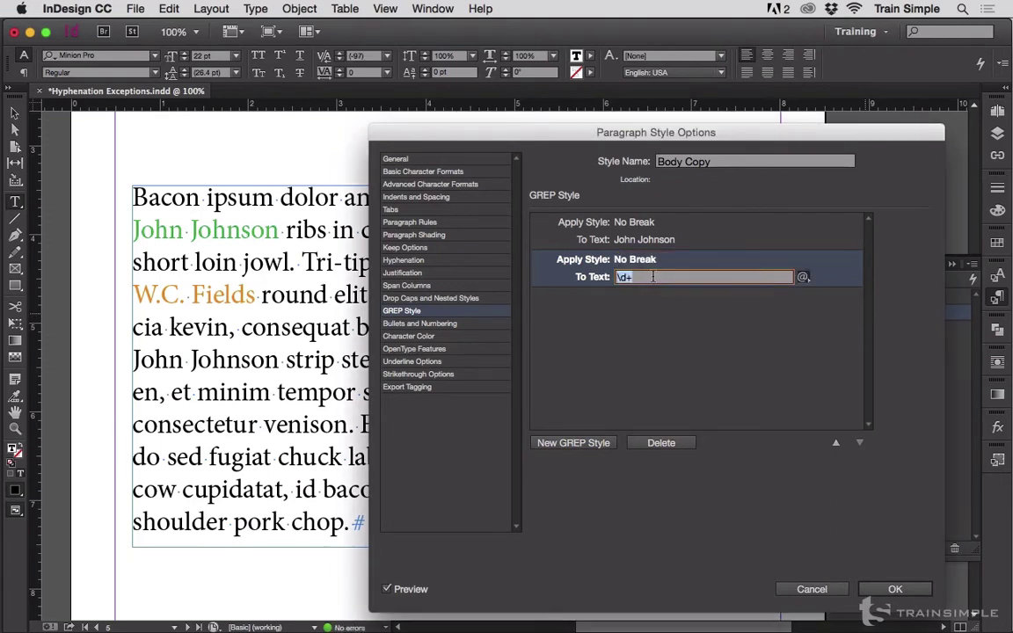
text(W)
text(W)
text(ields)
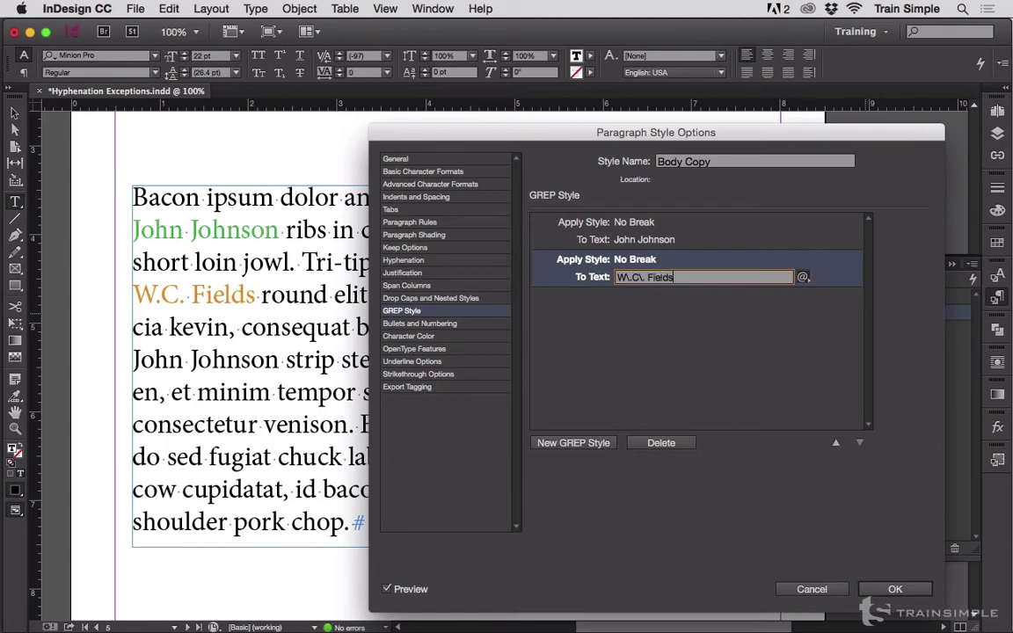
click(895, 589)
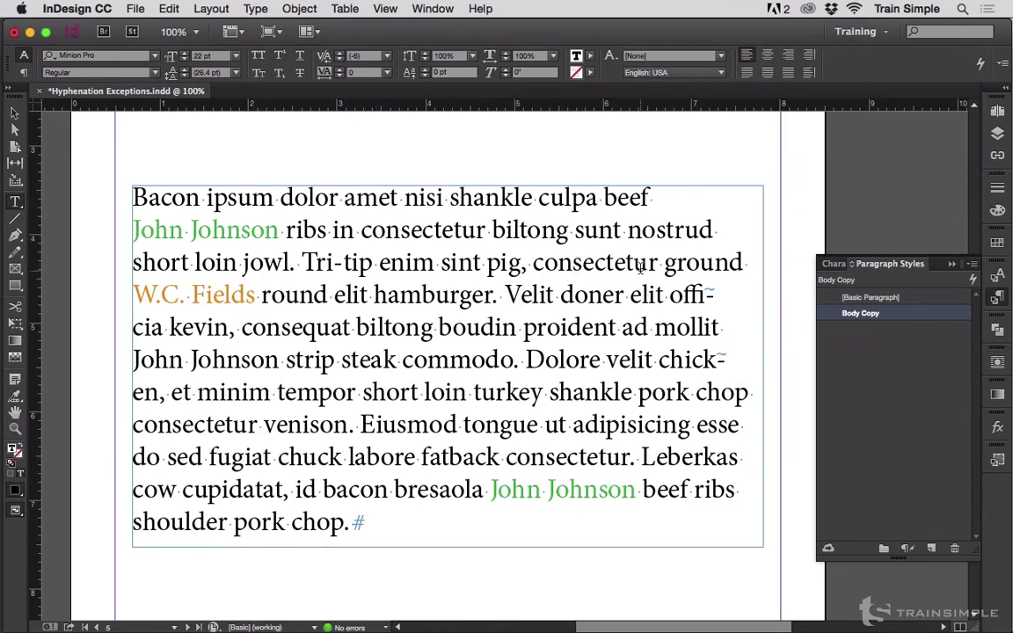
- Delete 'pig, consec' from line 3 so W.C. Fields reflows to the line end
click(616, 262)
key(BackSpace)
key(BackSpace)
key(BackSpace)
key(BackSpace)
key(BackSpace)
key(BackSpace)
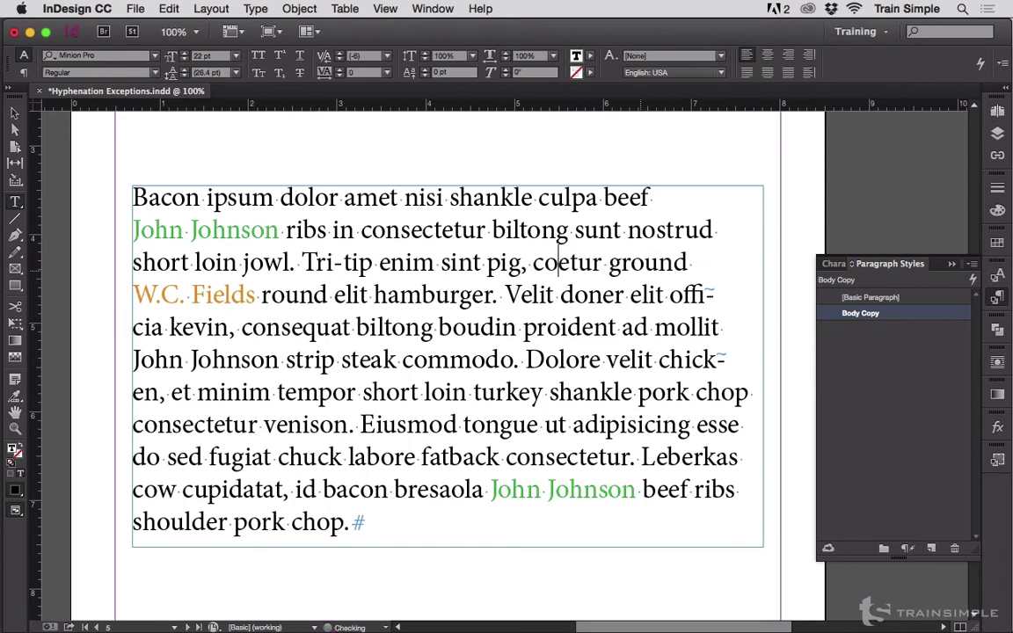
key(BackSpace)
key(BackSpace)
key(BackSpace)
key(BackSpace)
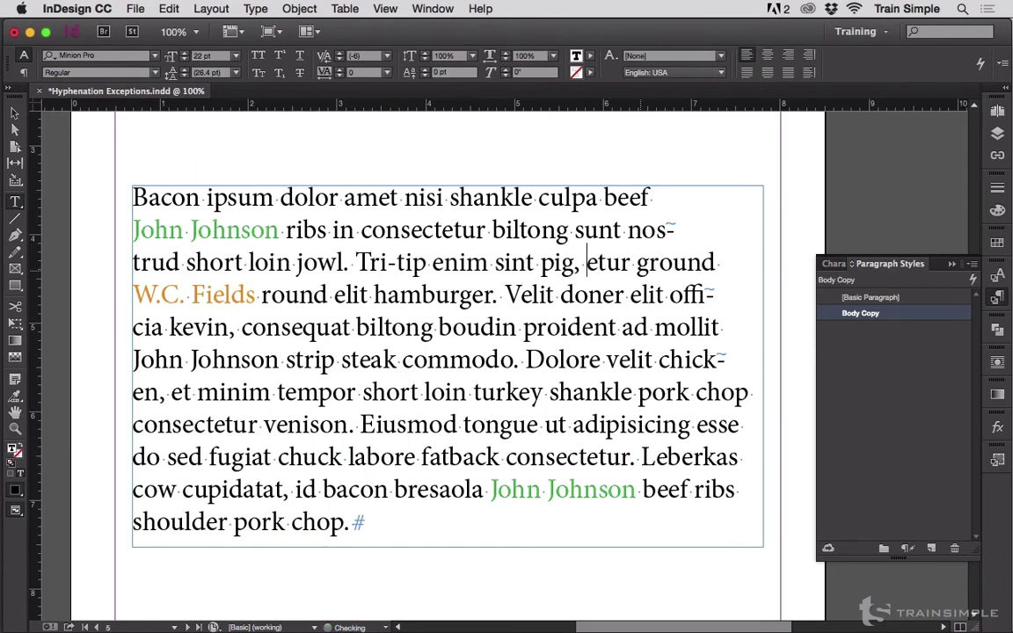
key(BackSpace)
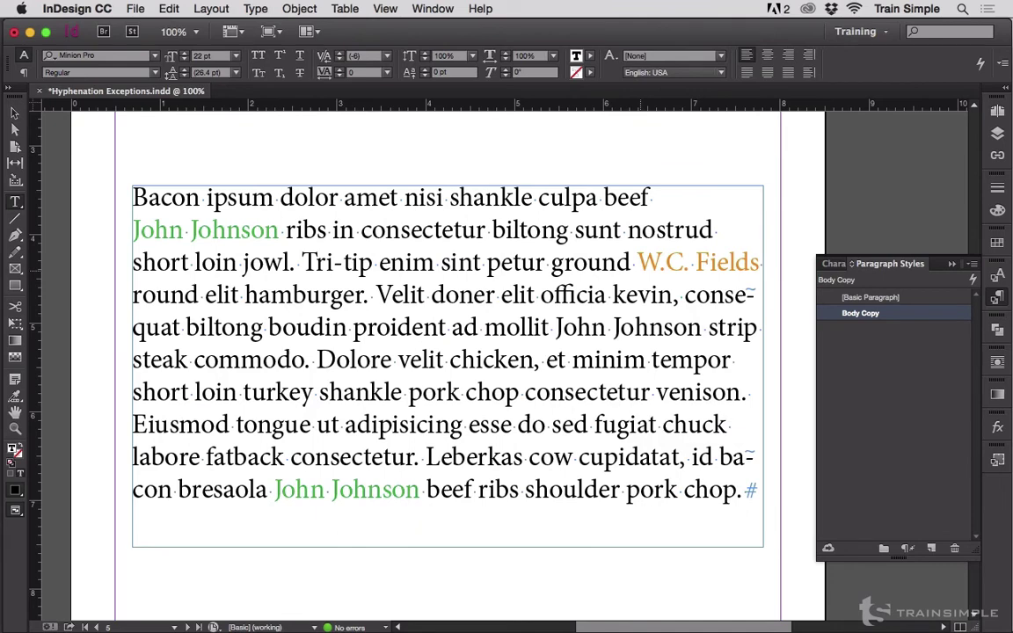